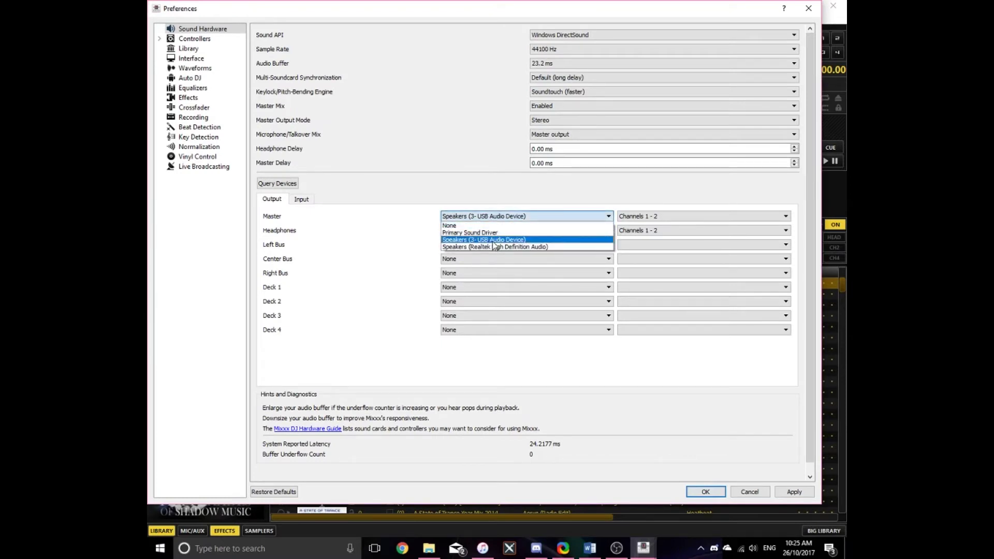
# Step: Route Master output to Speakers (3- USB Audio Device) and Headphones to Speakers (Realtek High Definition Audio), apply, and close the preferences
pyautogui.click(495, 239)
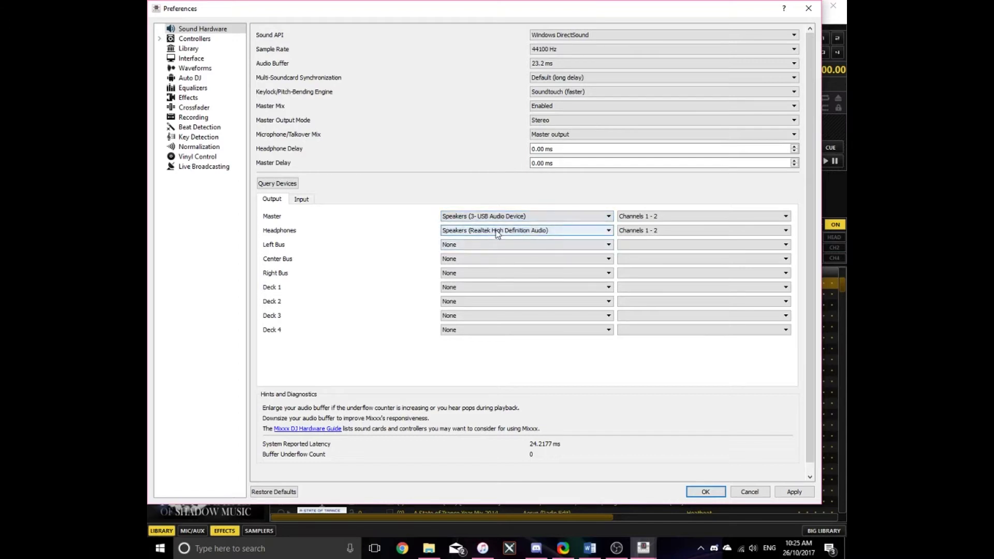
pyautogui.click(497, 232)
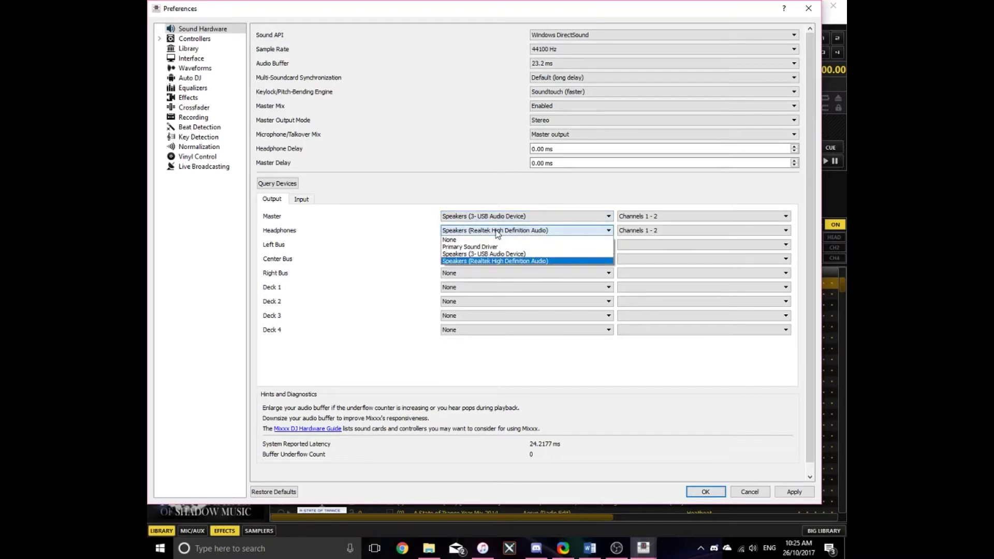
pyautogui.click(501, 261)
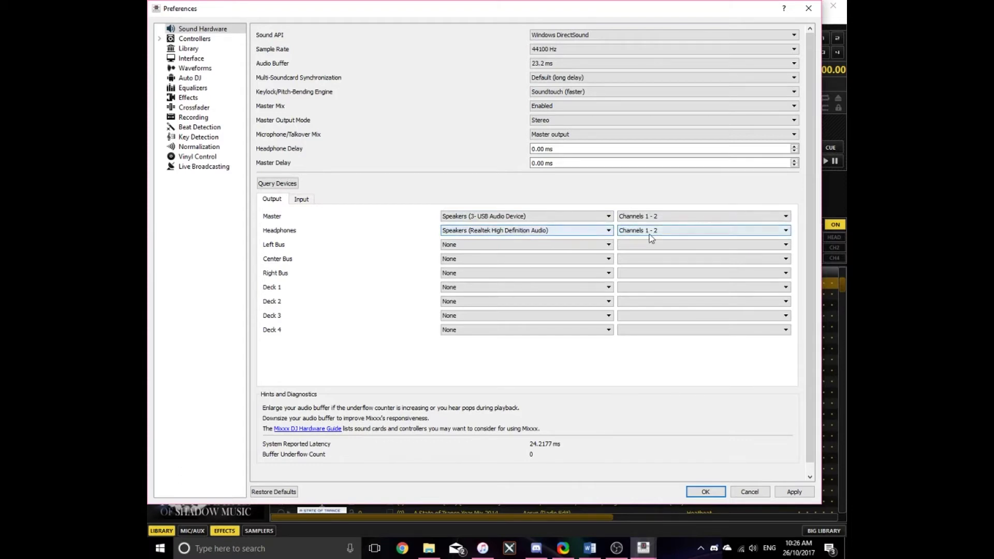
pyautogui.click(795, 492)
pyautogui.click(796, 493)
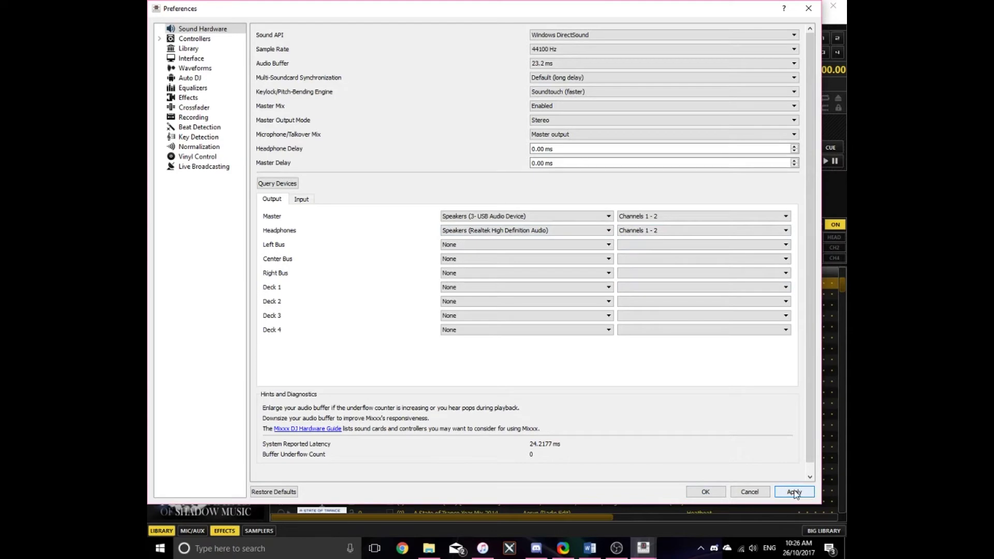
pyautogui.click(808, 8)
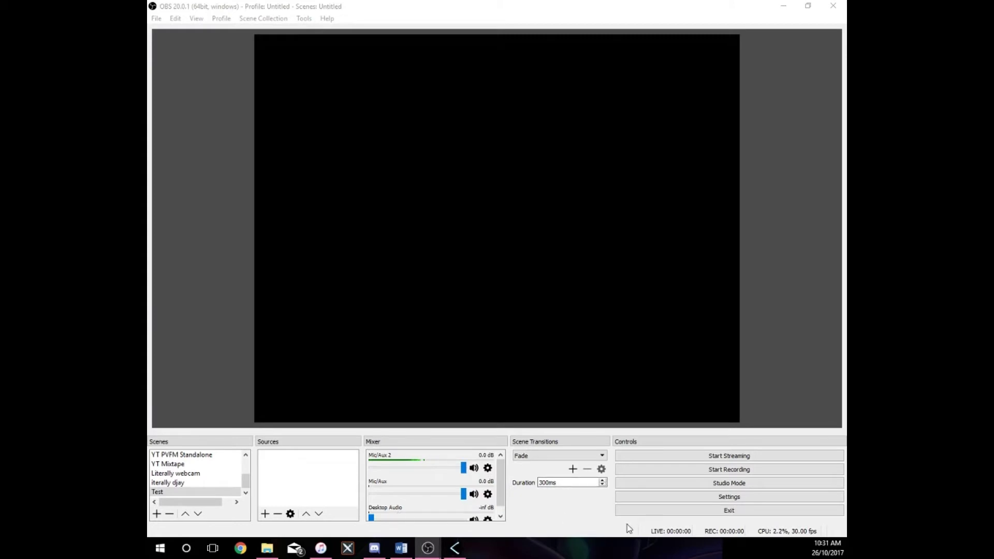
# Step: In the OBS audio settings, try Microphone (3- USB Audio Device) as Mic/Auxiliary Audio Device, and discard the change
pyautogui.click(688, 499)
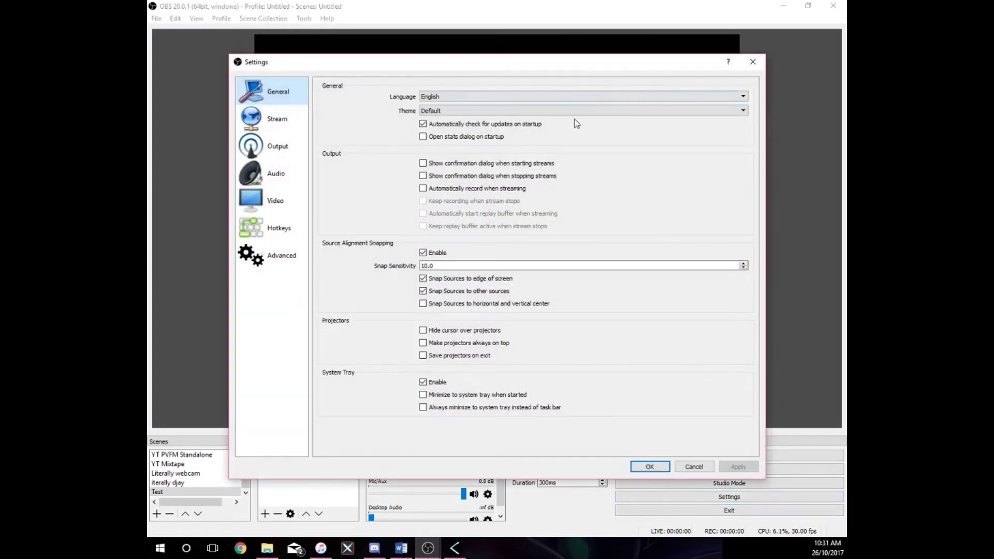
pyautogui.click(274, 173)
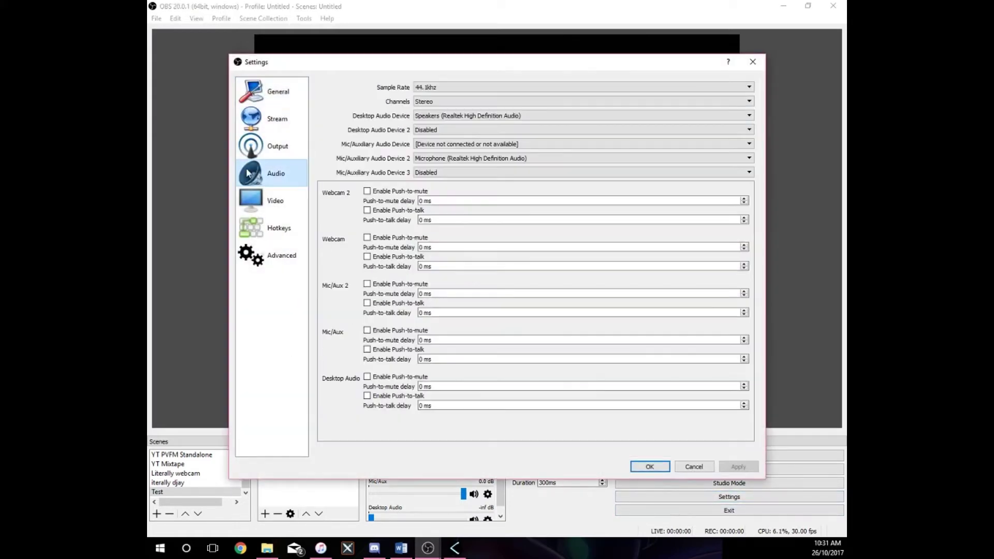
pyautogui.click(470, 144)
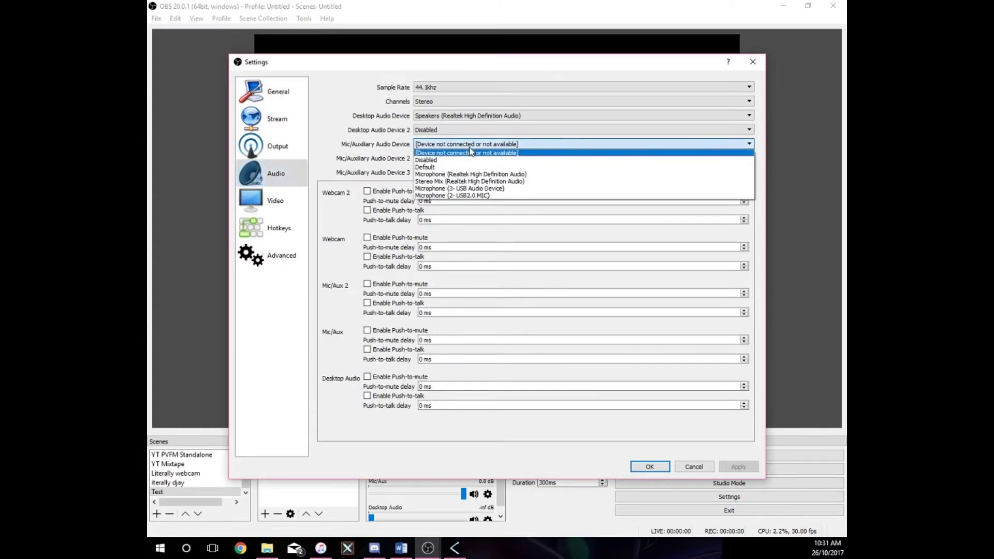
pyautogui.click(482, 190)
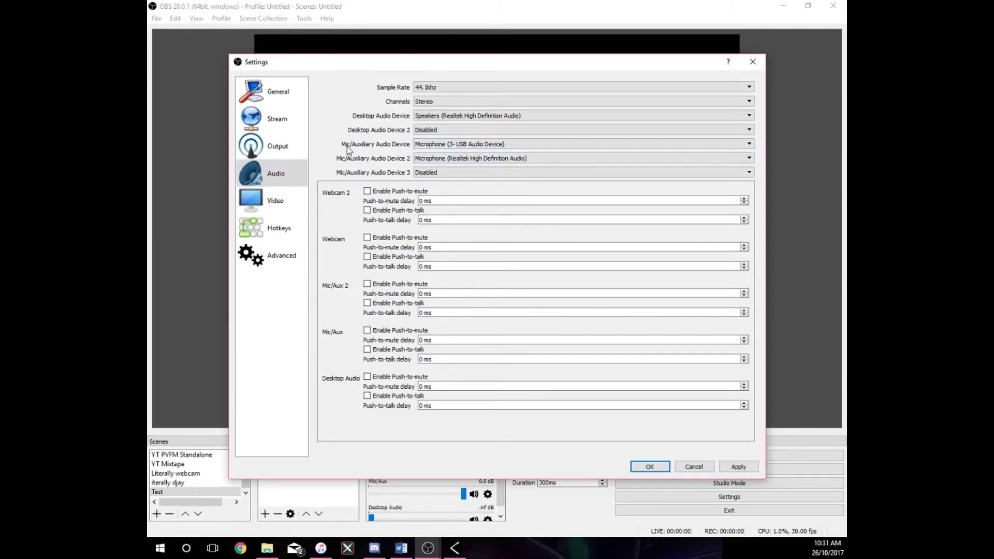
pyautogui.click(470, 164)
pyautogui.click(469, 163)
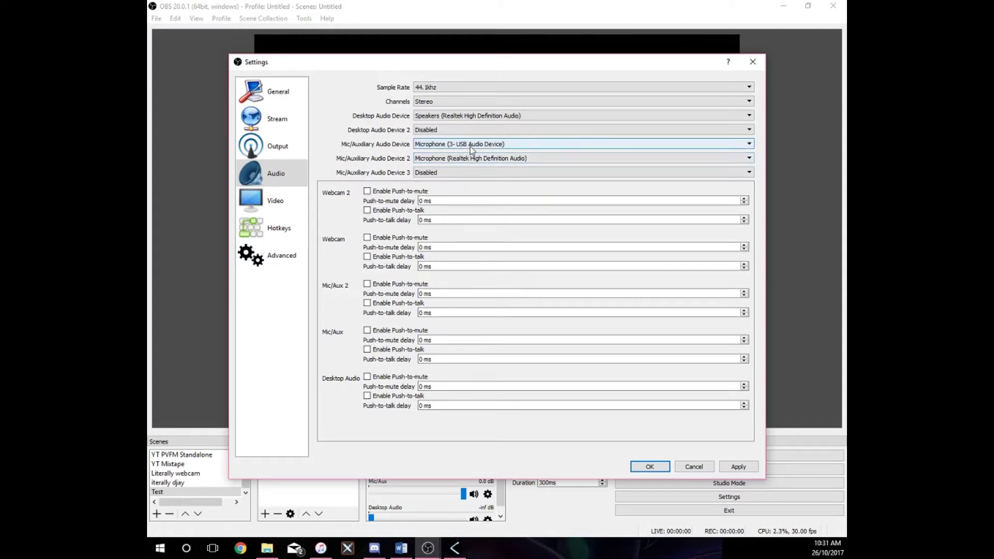
pyautogui.click(705, 467)
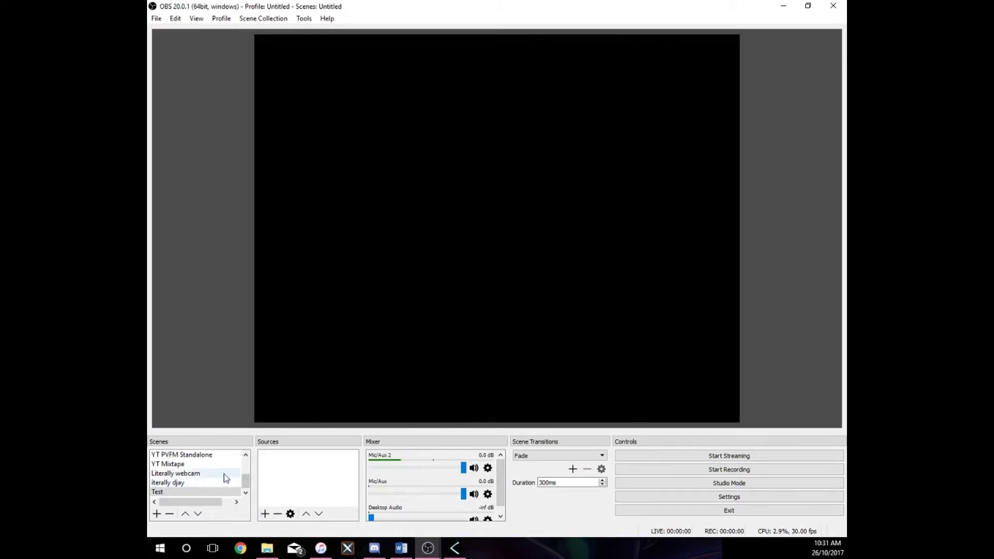
# Step: Check which source types can be added to the Test scene, and display the YT PVFM Standalone scene
pyautogui.click(264, 514)
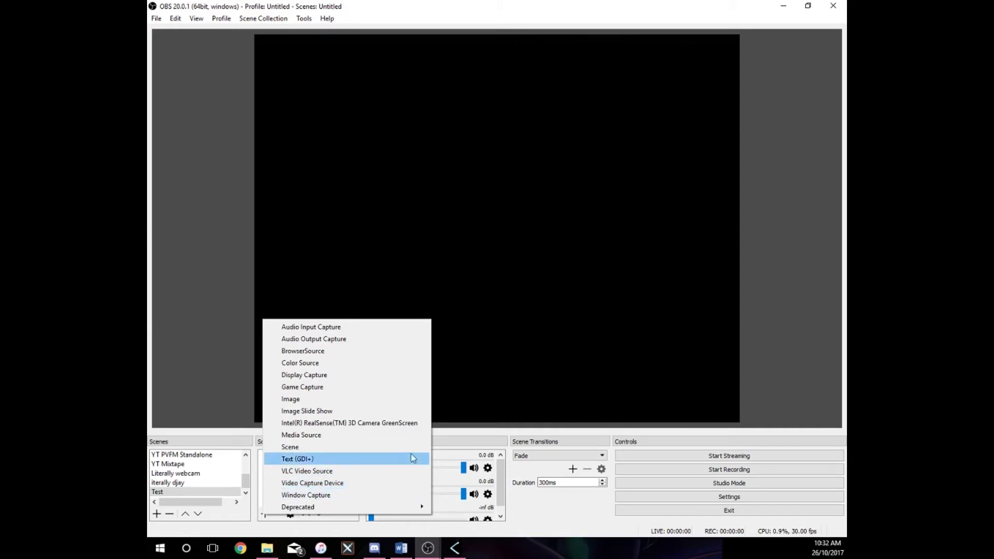
pyautogui.click(488, 389)
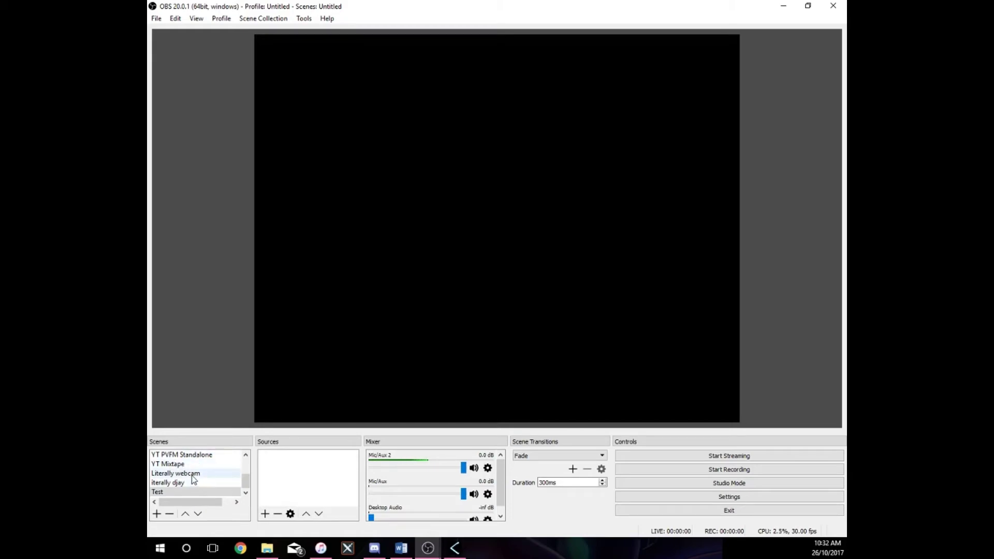
pyautogui.scroll(1, 200, 486)
pyautogui.click(199, 484)
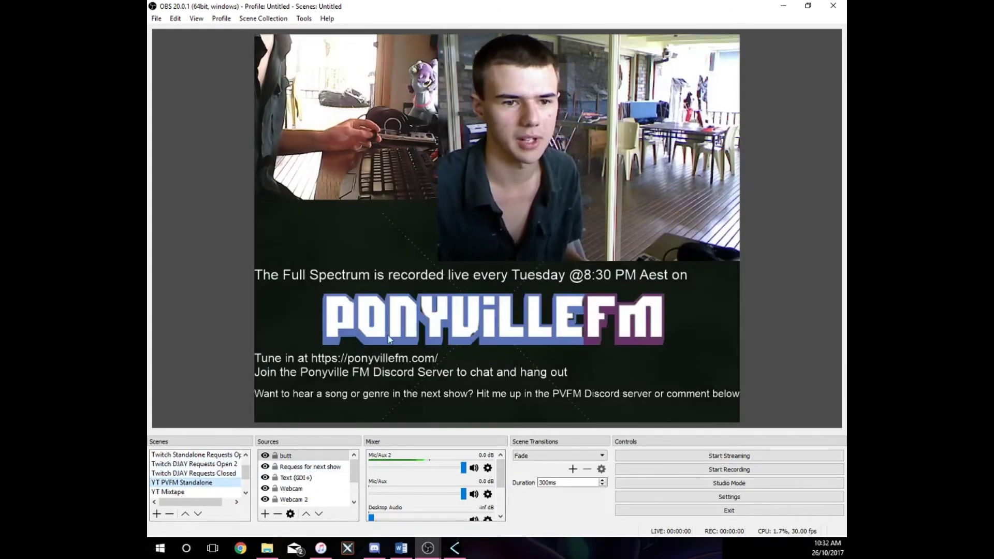
# Step: Look through the source list of the YT PVFM Standalone scene and highlight the visualiser source
pyautogui.click(309, 459)
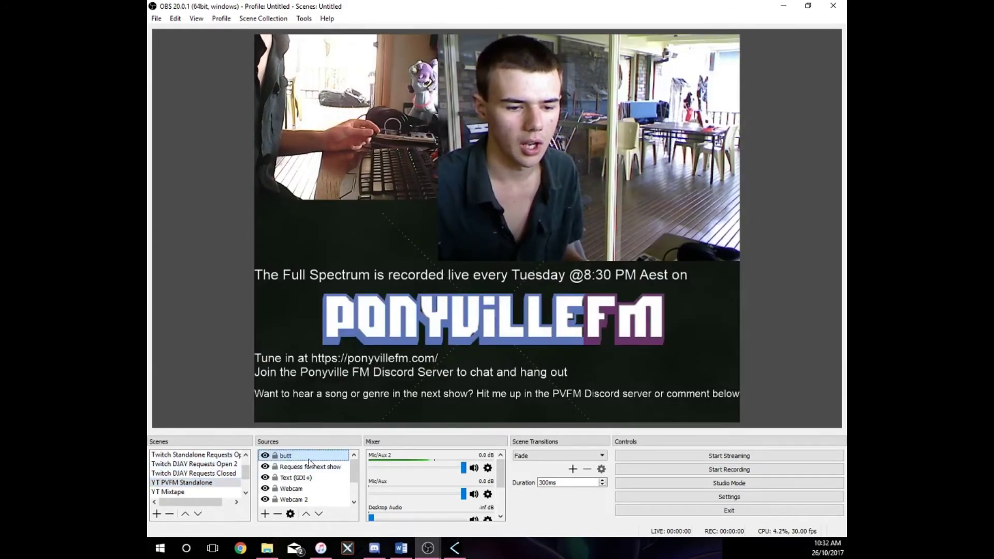
pyautogui.scroll(-1, 313, 471)
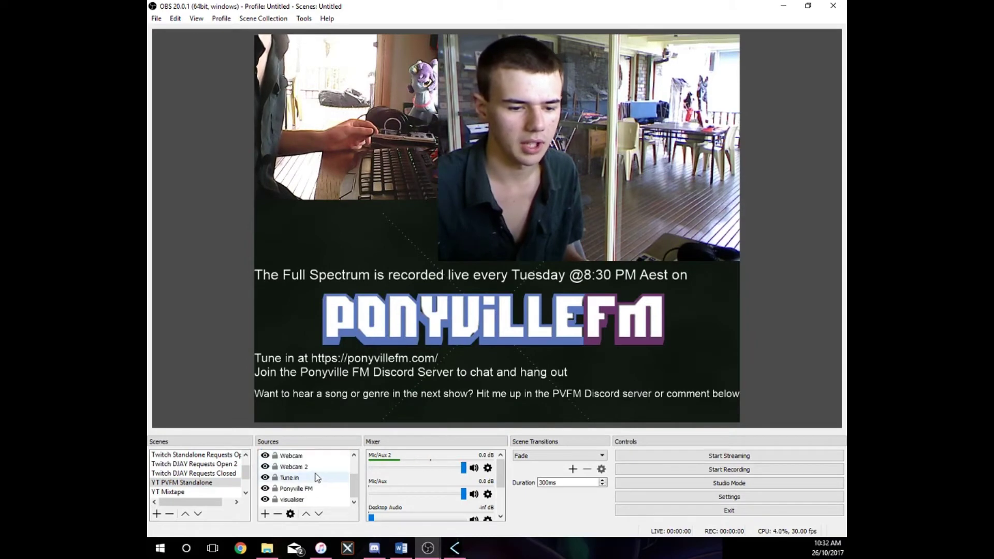
pyautogui.scroll(1, 315, 473)
pyautogui.scroll(-1, 315, 491)
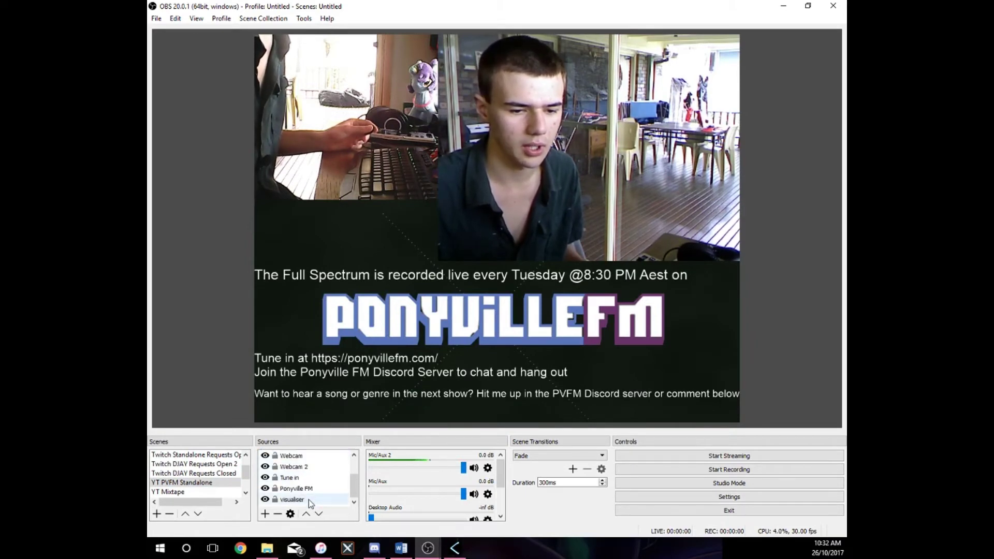
pyautogui.click(310, 499)
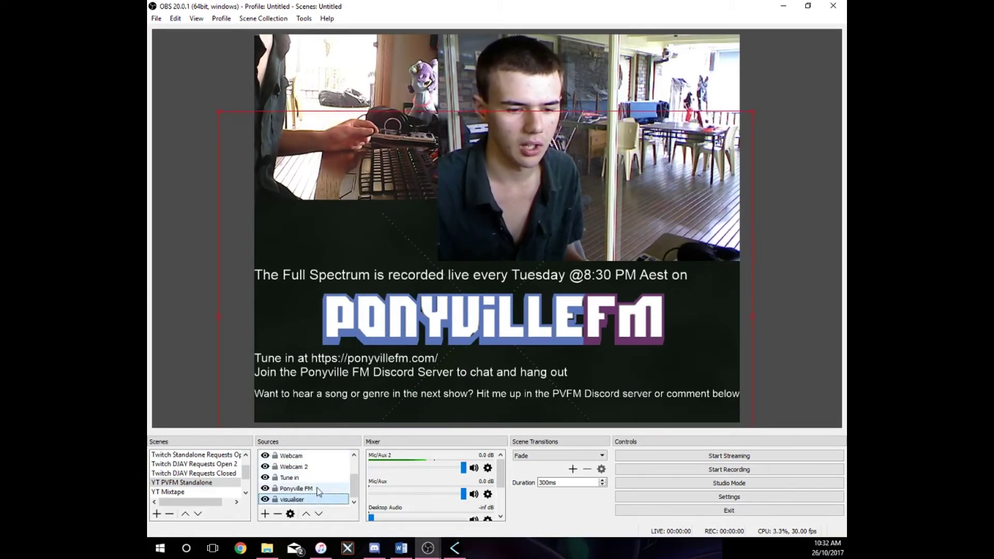
pyautogui.scroll(1, 308, 476)
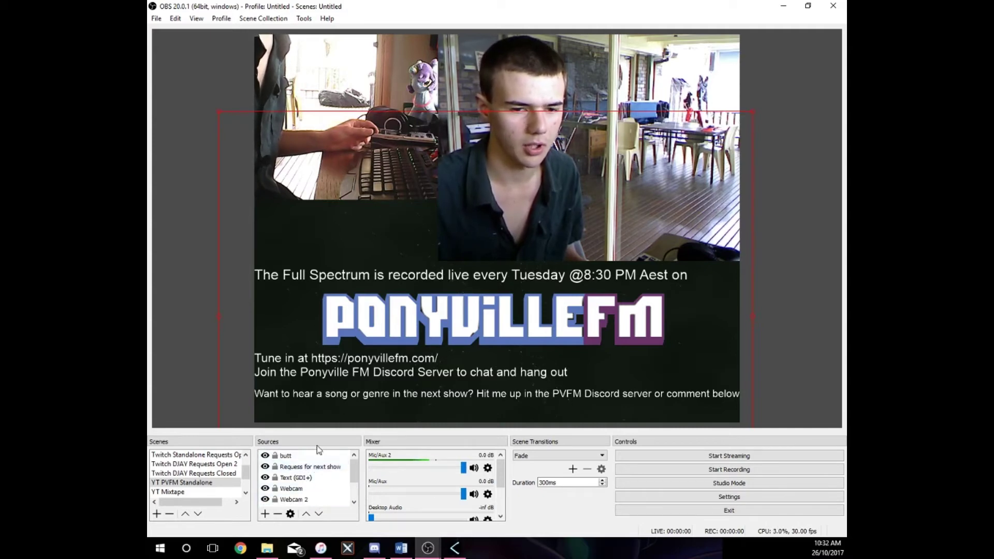
pyautogui.scroll(-1, 314, 486)
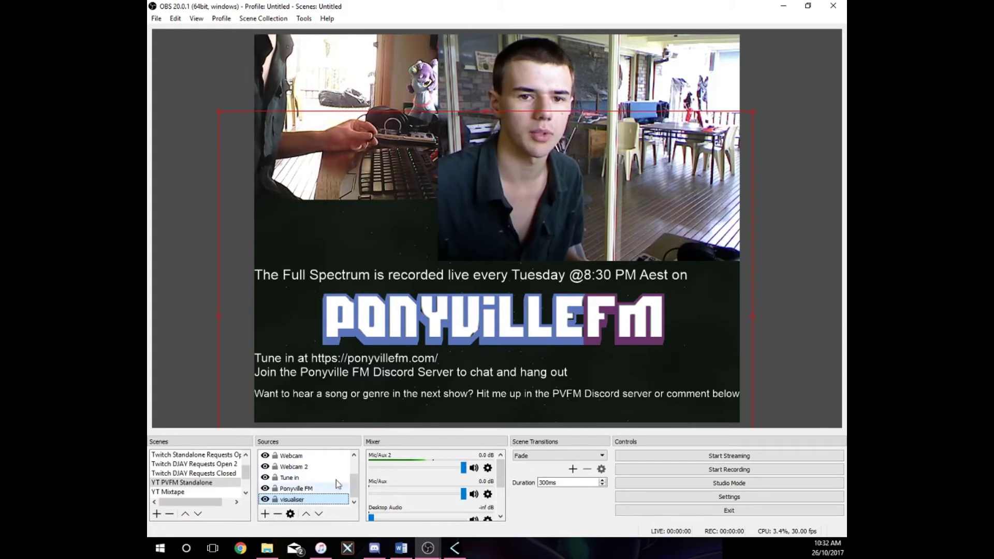
# Step: Highlight the Ponyville FM, Tune in, Webcam 2 and Webcam sources one after another, and return to the visualiser background
pyautogui.click(310, 489)
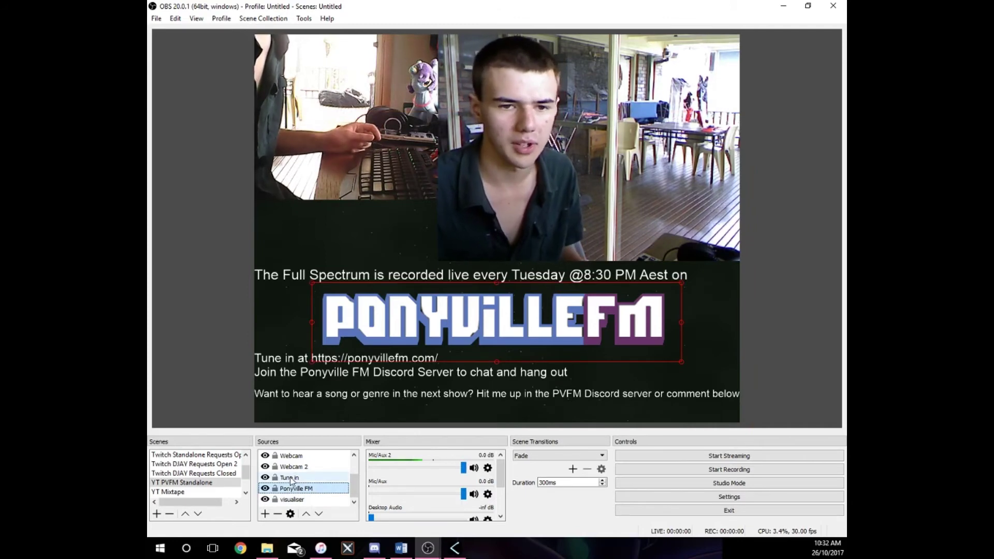
pyautogui.click(305, 476)
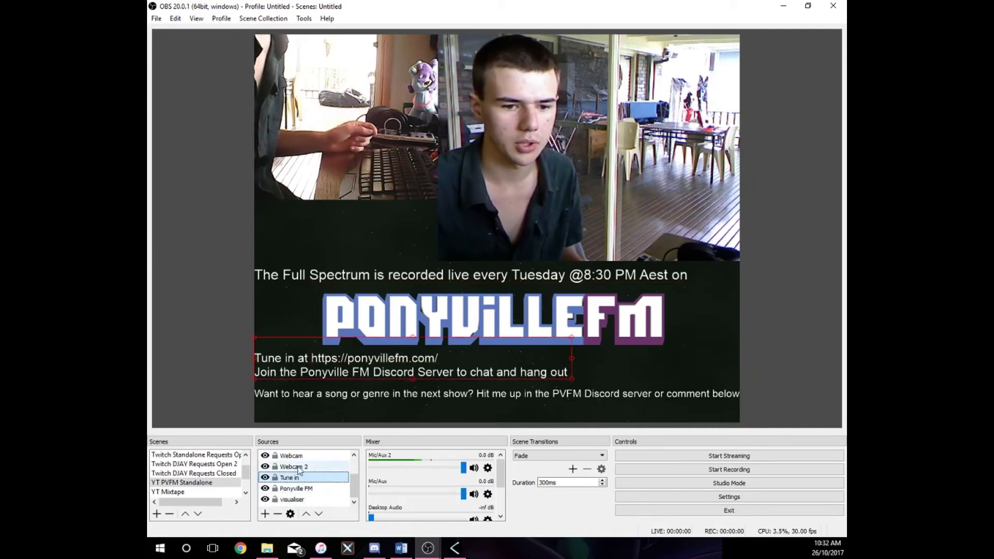
pyautogui.click(302, 467)
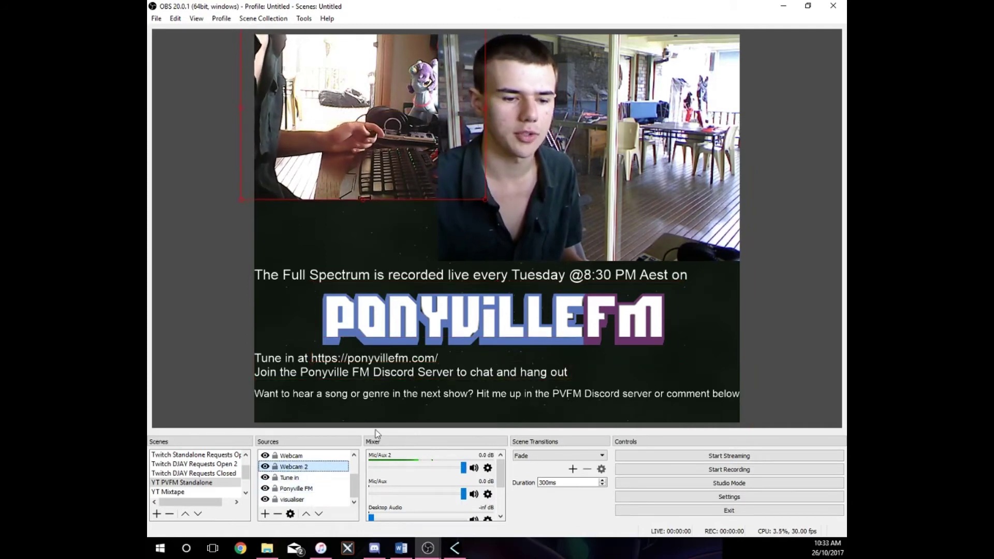
pyautogui.click(299, 455)
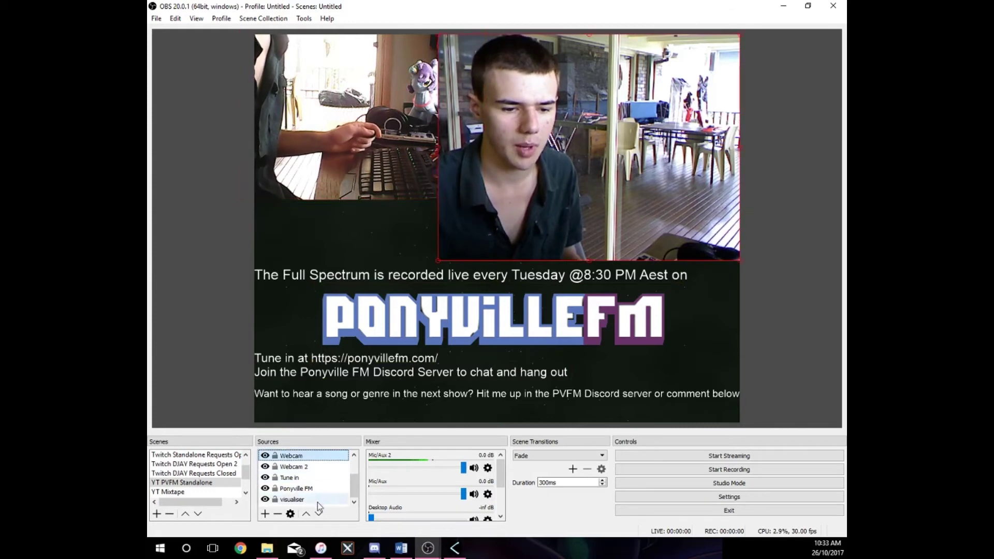
pyautogui.click(686, 349)
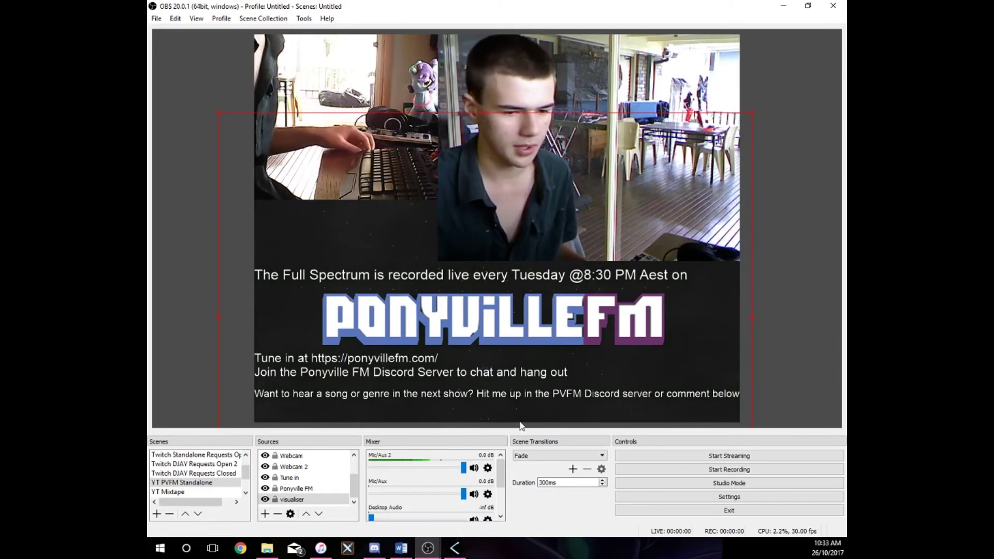
# Step: Display the Twitch standalone scene for closed requests and highlight its Djay Stream Overlay source
pyautogui.scroll(1, 218, 471)
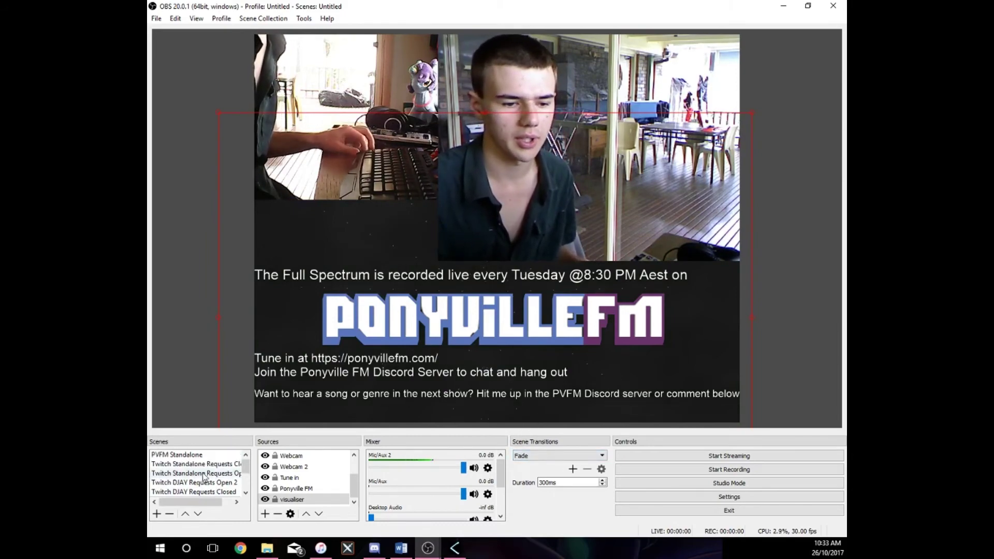
pyautogui.click(217, 465)
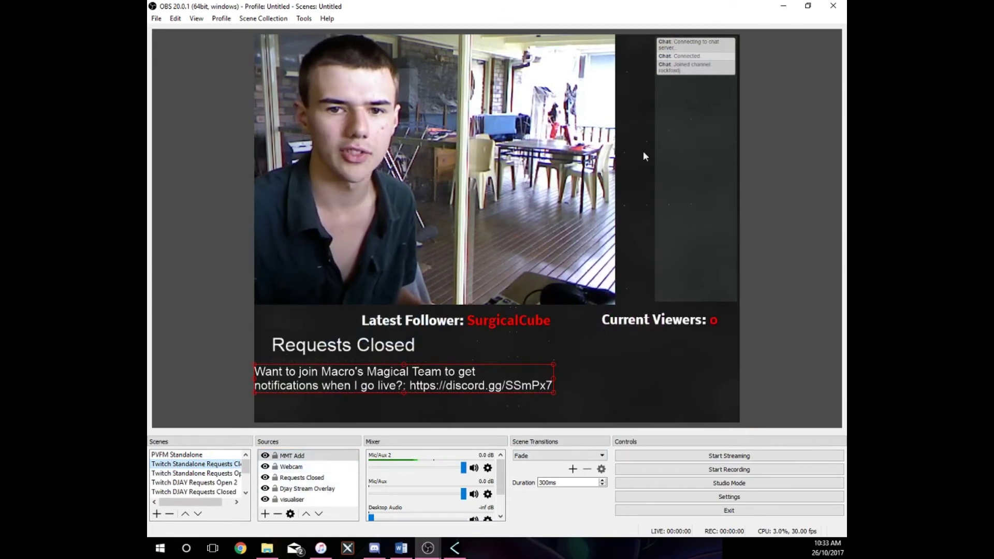
pyautogui.click(697, 376)
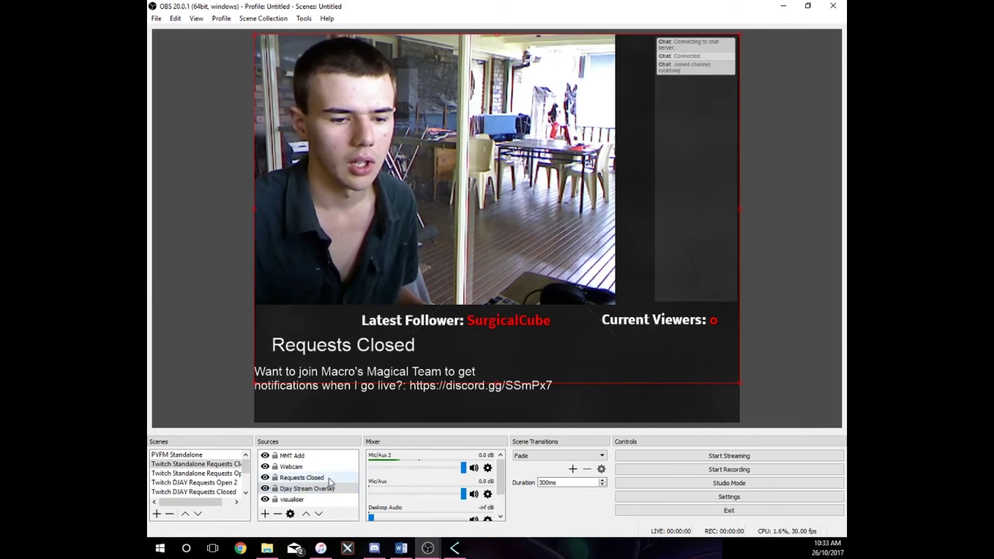
# Step: Review the Twitch standalone scene for open requests, followed by the Twitch DJAY Requests Open 2 and Twitch DJAY Requests Closed scenes
pyautogui.click(217, 474)
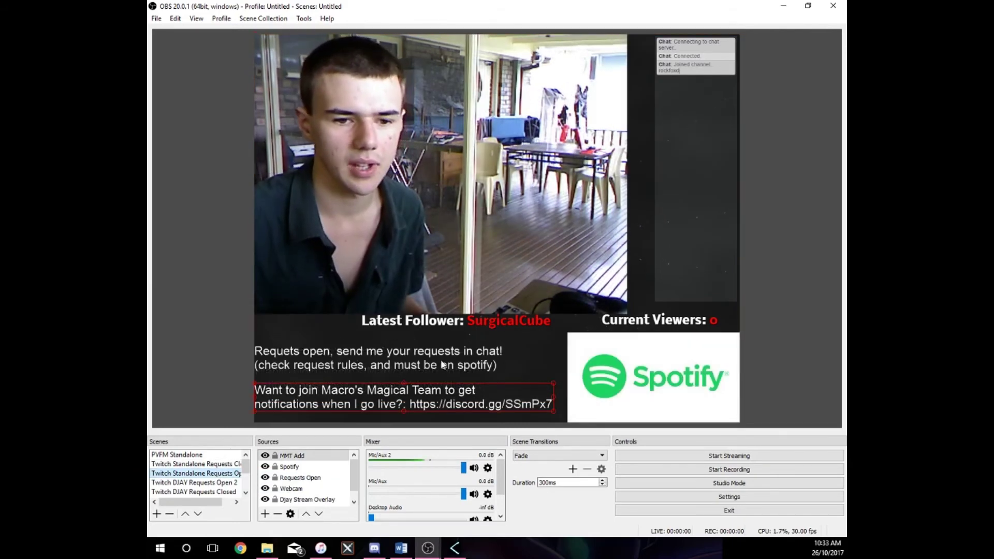
pyautogui.press('Down')
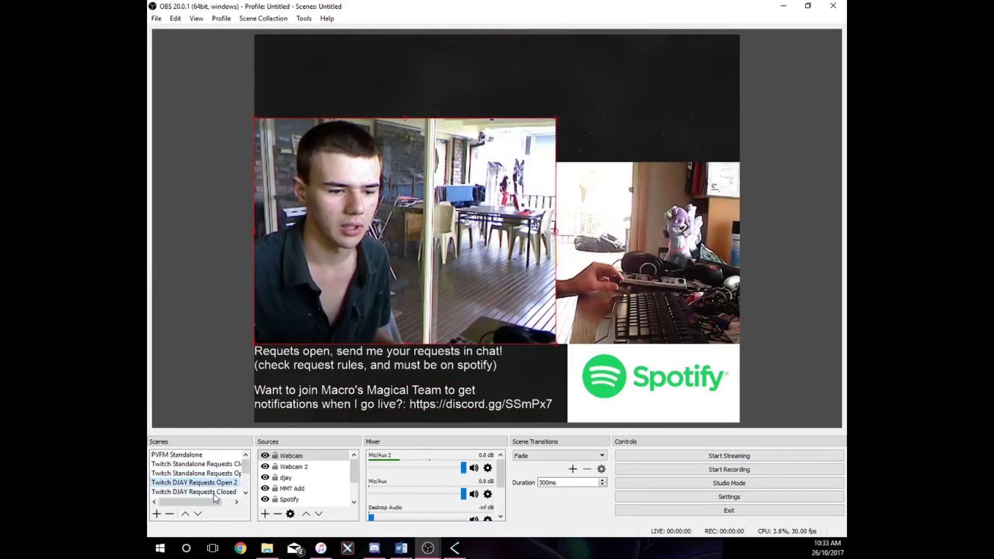
pyautogui.scroll(-1, 197, 477)
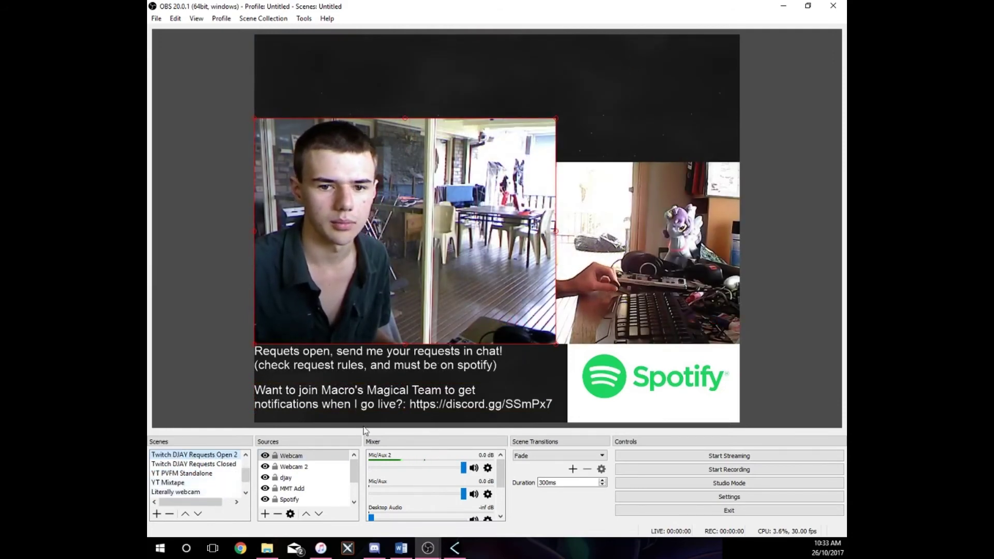
pyautogui.click(222, 463)
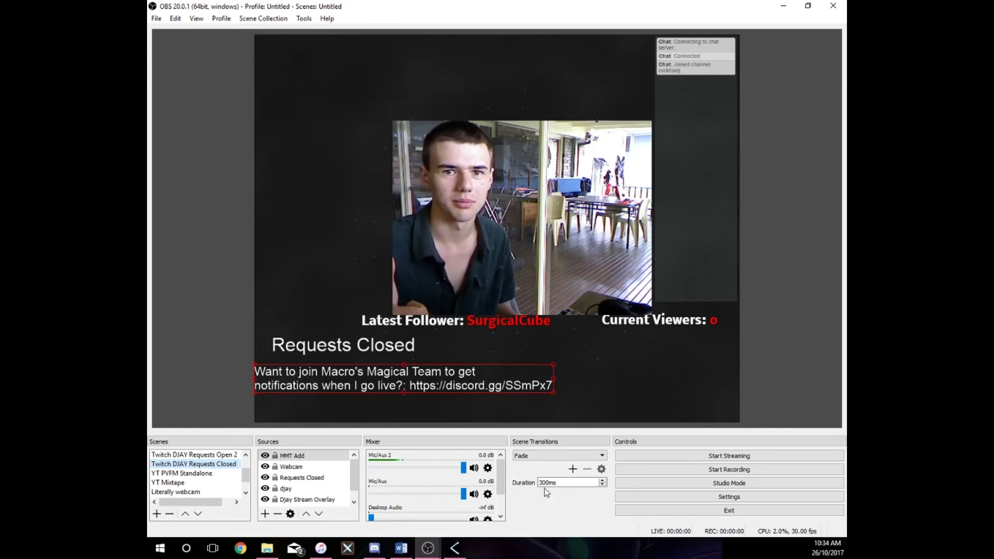
pyautogui.click(671, 469)
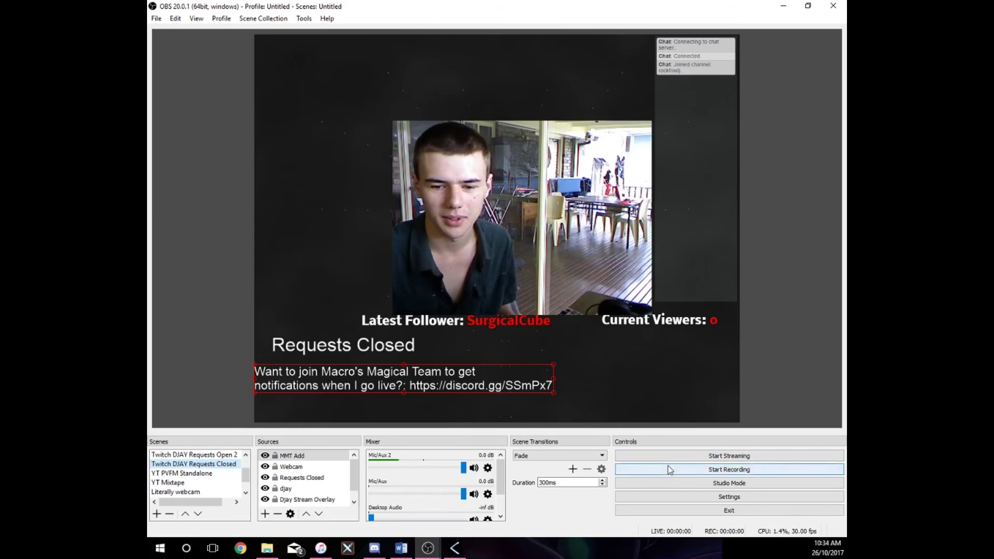
pyautogui.click(667, 468)
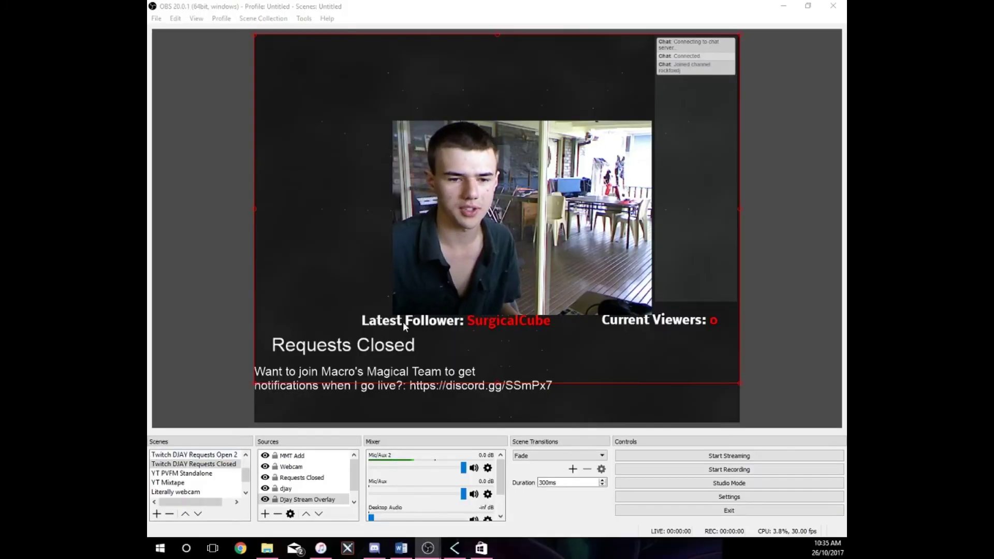
# Step: Highlight the visualiser background of the current scene and display the YT Mixtape scene
pyautogui.click(630, 408)
pyautogui.click(200, 482)
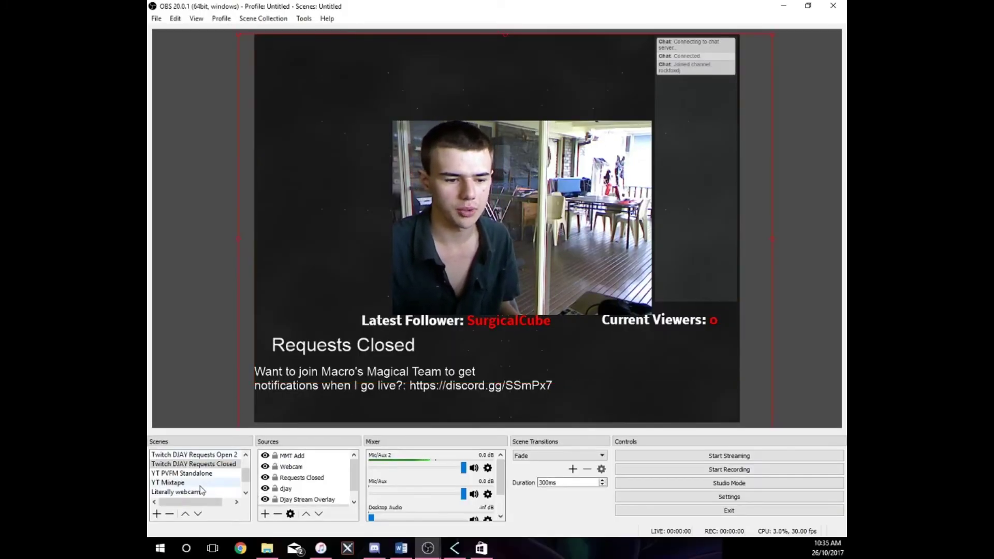
pyautogui.scroll(-1, 201, 489)
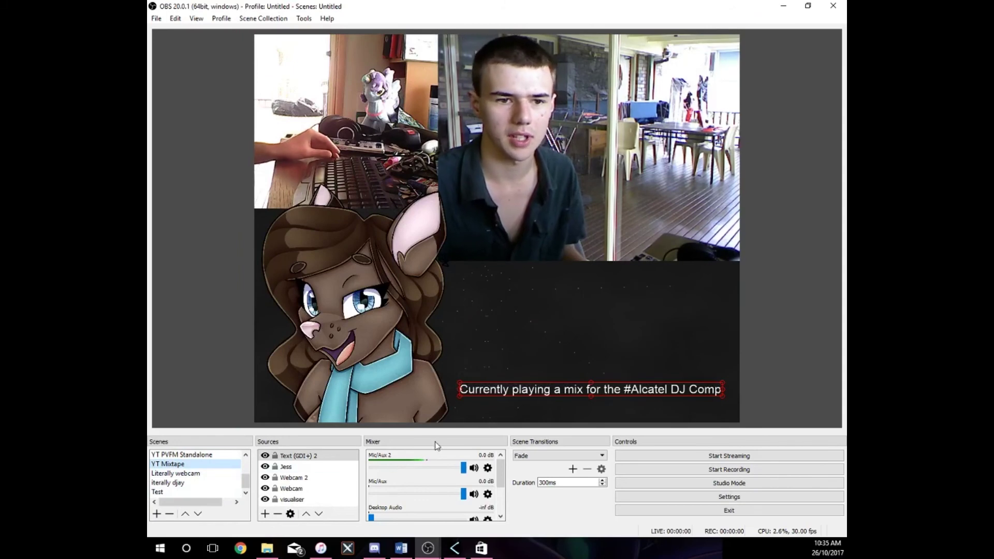